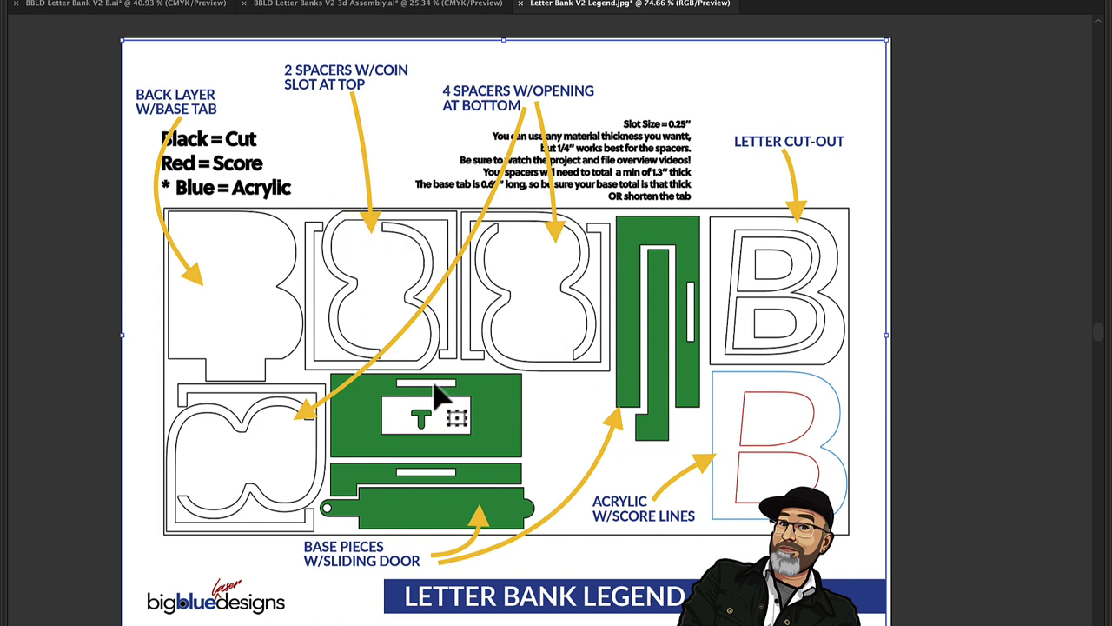
Step: In the 3D assembly document, shrink the labelled assembly image and set it beside the exploded view
scroll(226, 267, "up", 5)
scroll(276, 410, "down", 1)
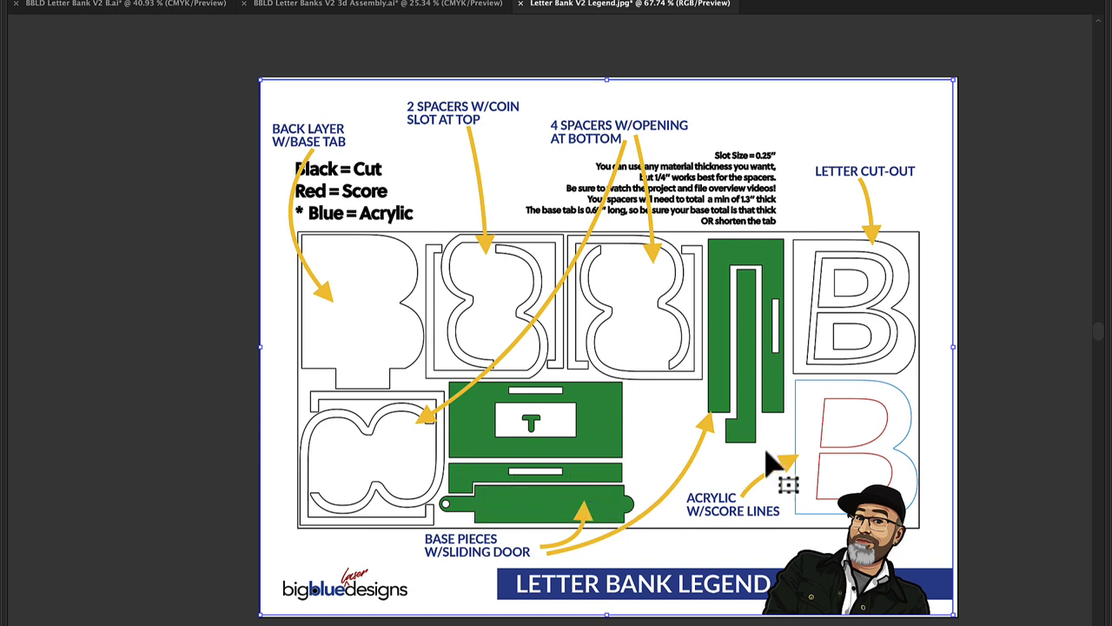
left_click(361, 12)
scroll(383, 260, "down", 2)
scroll(380, 261, "up", 1)
left_click_drag(217, 97, 543, 429)
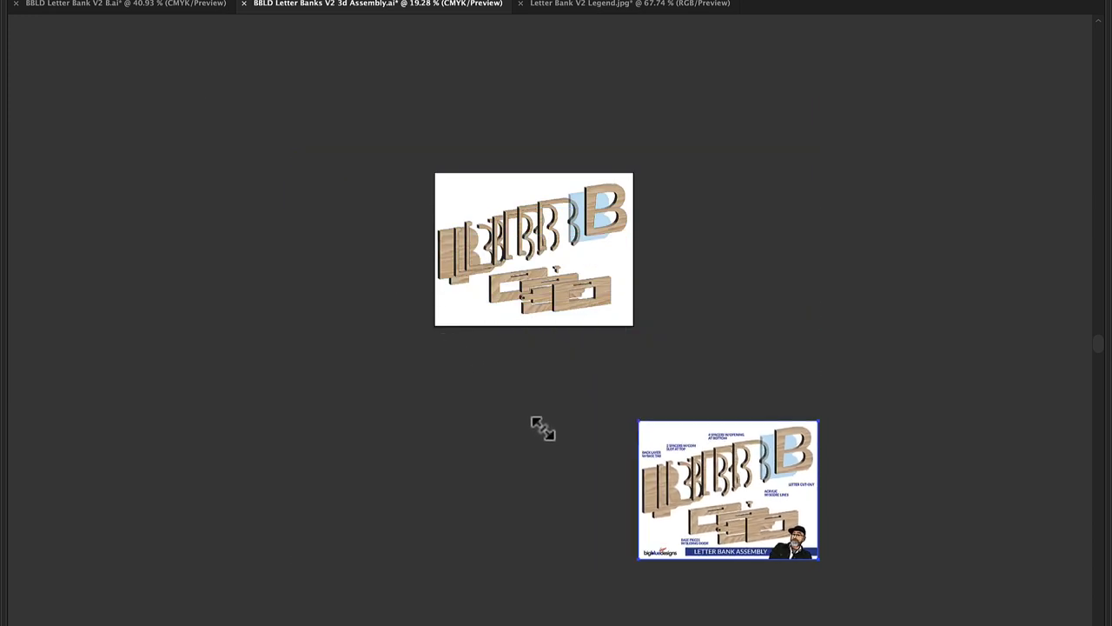
left_click_drag(685, 477, 680, 248)
Step: Stack the second L-shaped piece and the wooden B piece onto the first piece
scroll(561, 238, "up", 5)
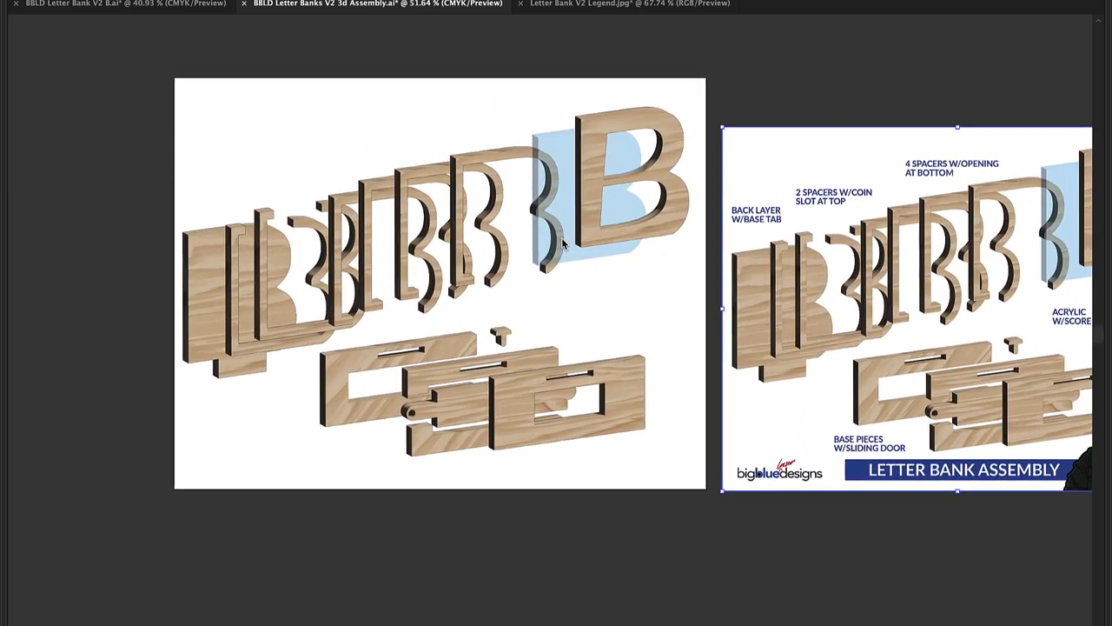
scroll(562, 237, "left", 2)
scroll(327, 256, "up", 2)
scroll(260, 291, "up", 1)
left_click_drag(318, 295, 261, 318)
left_click_drag(369, 287, 266, 317)
scroll(461, 265, "up", 1)
Step: Stack the thin B outline, three bracket pieces, blue acrylic B and wooden B letter onto the left stack
left_click(443, 254)
left_click_drag(443, 255, 233, 321)
left_click_drag(540, 291, 242, 418)
left_click_drag(621, 199, 245, 369)
left_click_drag(730, 165, 268, 354)
left_click_drag(909, 169, 296, 417)
left_click_drag(983, 129, 278, 405)
Step: Shift the base pieces group right and down, then ungroup it
left_click(539, 261)
scroll(551, 265, "left", 5)
scroll(551, 265, "down", 4)
scroll(647, 384, "right", 5)
scroll(647, 384, "down", 4)
left_click_drag(573, 348, 600, 358)
right_click(596, 348)
left_click(628, 516)
left_click(460, 496)
Step: Fit the middle and bottom slot pieces, arm, T peg and windowed plank into the sliding-door base
left_click_drag(686, 402, 531, 375)
left_click_drag(666, 522, 513, 472)
left_click(785, 414)
left_click_drag(786, 414, 611, 409)
left_click_drag(846, 303, 463, 436)
left_click_drag(852, 419, 535, 389)
left_click(640, 311)
Step: Switch to the BBLD Letter Bank V2 B.ai cut-layout document
scroll(631, 322, "down", 2)
left_click(130, 5)
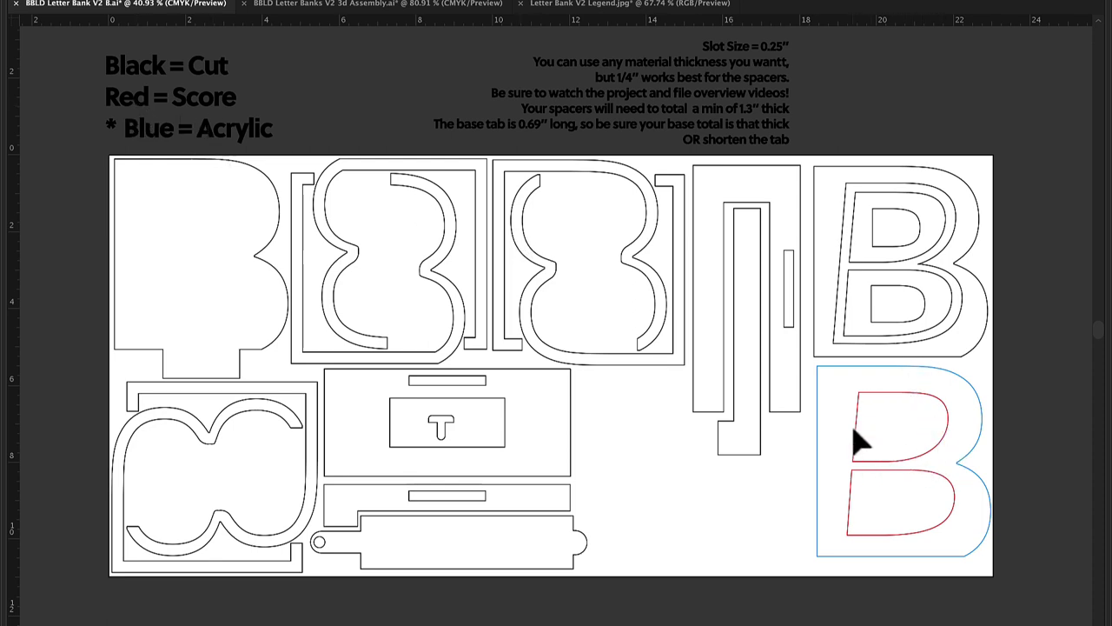
scroll(879, 438, "up", 2)
scroll(879, 437, "up", 2)
scroll(880, 439, "down", 1)
scroll(820, 322, "up", 1)
Step: Select the outlined B letter group, then the top B letter cut-out
left_click(784, 201)
scroll(785, 201, "down", 2)
scroll(770, 188, "down", 1)
scroll(770, 188, "up", 1)
left_click(765, 413)
left_click(819, 210)
scroll(555, 339, "up", 2)
scroll(554, 338, "right", 1)
scroll(627, 190, "up", 3)
scroll(560, 208, "down", 2)
scroll(556, 204, "down", 1)
scroll(547, 282, "down", 3)
scroll(522, 278, "left", 2)
left_click(427, 239)
left_click(595, 265)
left_click_drag(401, 305, 245, 295)
mouse_move(408, 265)
left_mouse_down()
mouse_move(368, 266)
mouse_move(397, 258)
left_mouse_up()
left_click_drag(570, 257, 233, 255)
key("ctrl+z")
key("ctrl+z")
key("ctrl+z")
key("ctrl+z")
key("ctrl+z")
left_click(710, 468)
left_click_drag(706, 396, 786, 483)
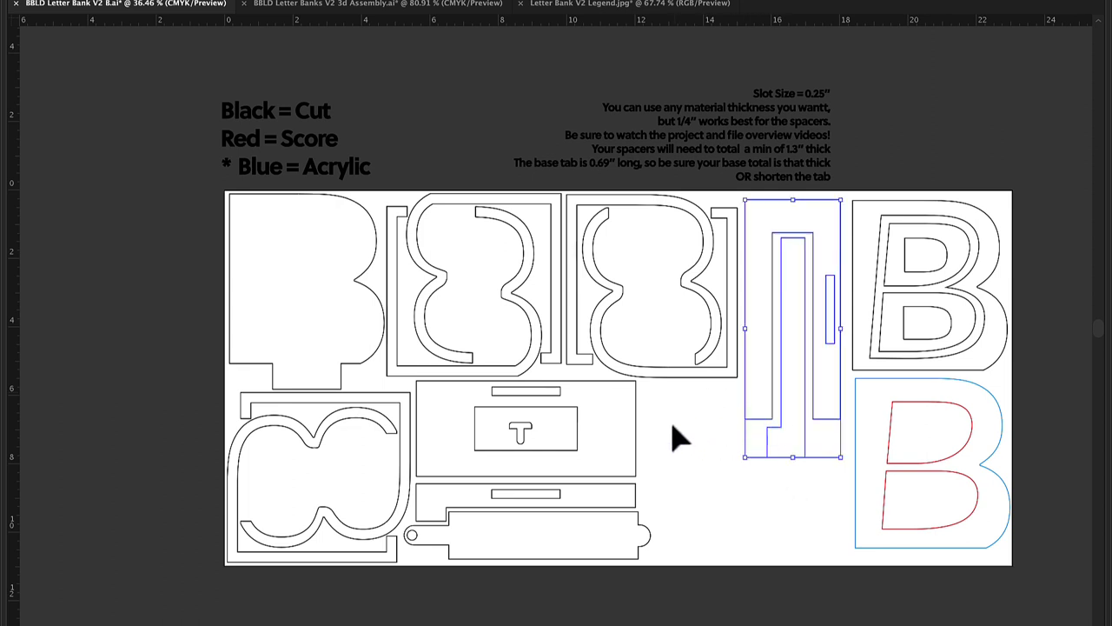
left_click_drag(665, 410, 575, 558)
left_click(700, 451)
Step: Drag the second B spacer outline up and to the right of the layout
scroll(413, 269, "right", 5)
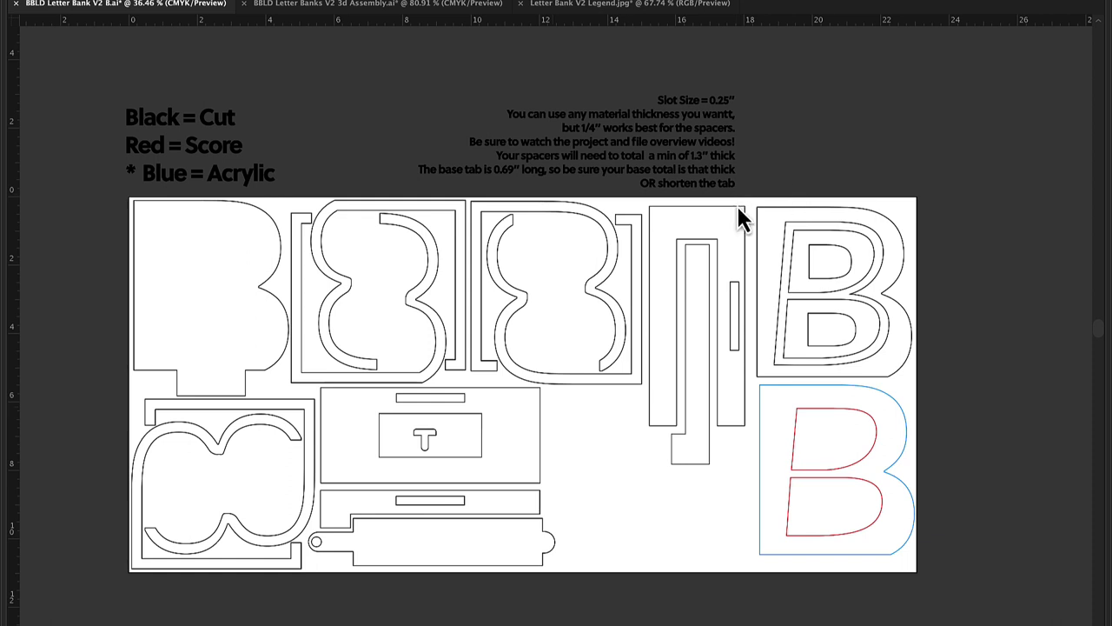
left_click_drag(487, 333, 844, 218)
scroll(844, 219, "right", 5)
Step: Bring back the workspace panels and add the text MARK beside the spacer
left_click(619, 216)
key("Tab")
left_click(15, 104)
left_click(561, 212)
Step: Enlarge MARK to about 98.66 pt, rotate it 90° to read bottom-to-top, and place it beside the spacer
left_click(16, 50)
left_click_drag(574, 216, 677, 316)
left_click_drag(553, 205, 595, 296)
left_click_drag(619, 255, 674, 277)
scroll(675, 276, "up", 5)
Step: Change the MARK text's font style to Bold
right_click(573, 222)
left_click(534, 252)
left_click(711, 8)
left_click(690, 56)
Step: Convert MARK's letters to outlines and select it together with the spacer shape
right_click(576, 190)
left_click(589, 341)
left_click(576, 281)
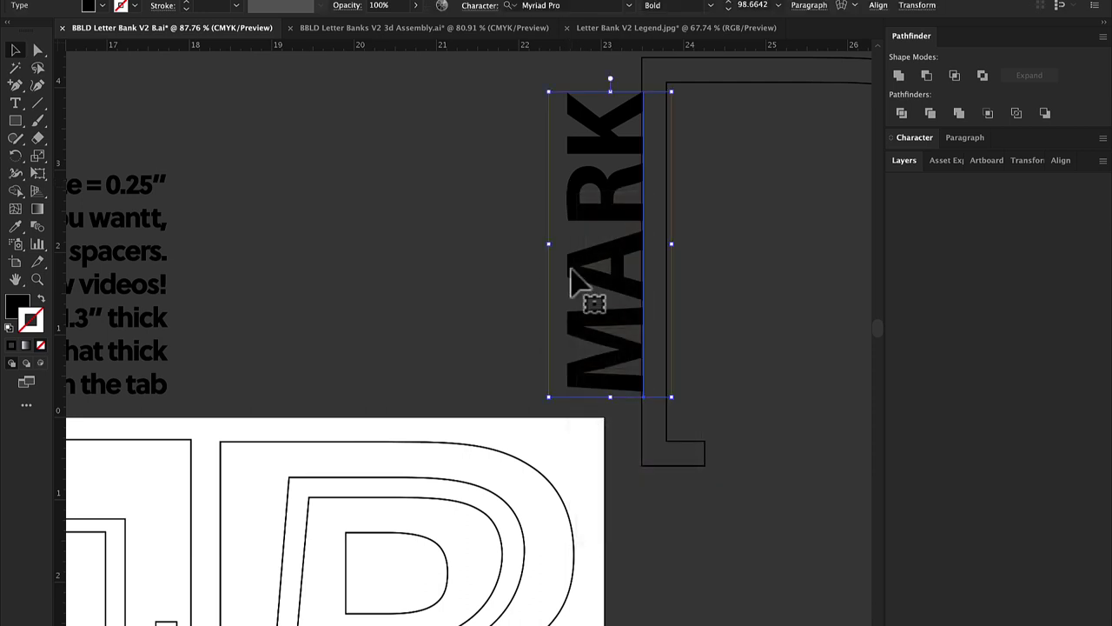
right_click(576, 283)
left_click(619, 415)
left_click(502, 226)
left_click(689, 287)
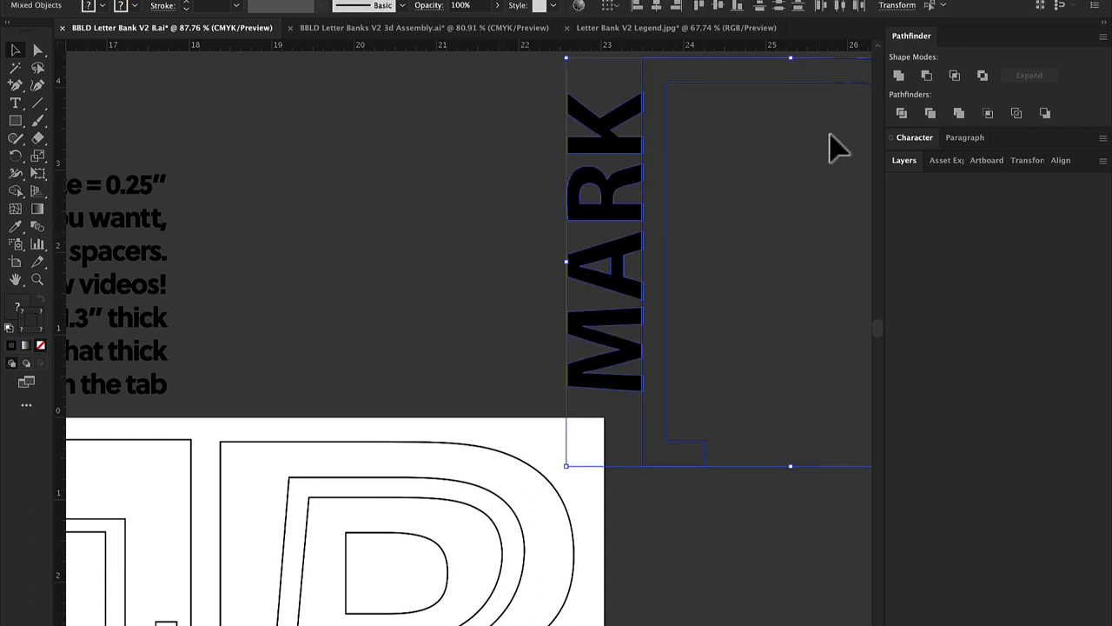